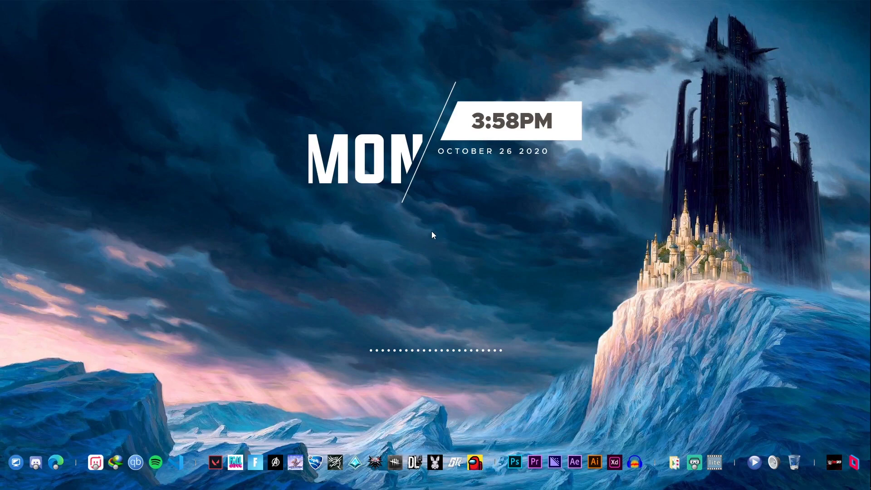
Leave the streaming software window for the desktop and refresh it
key(alt+Tab)
click(456, 286)
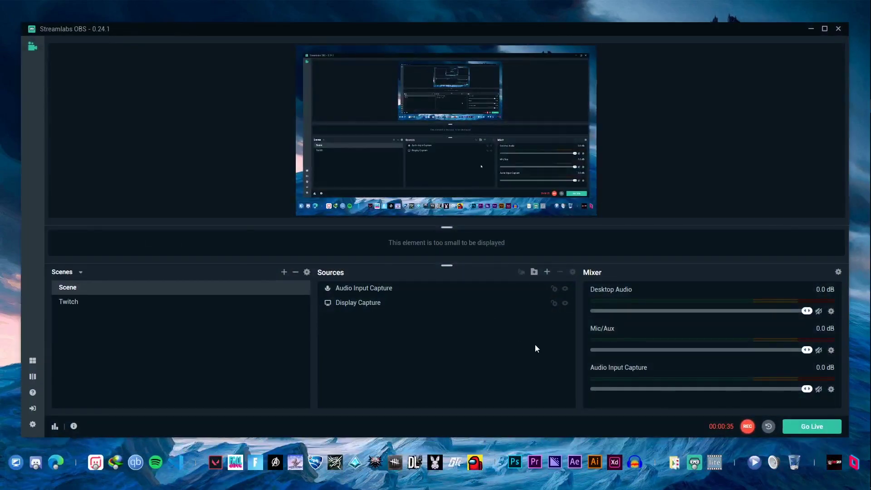
key(alt+Tab)
key(alt+Tab)
key(super+d)
right_click(456, 290)
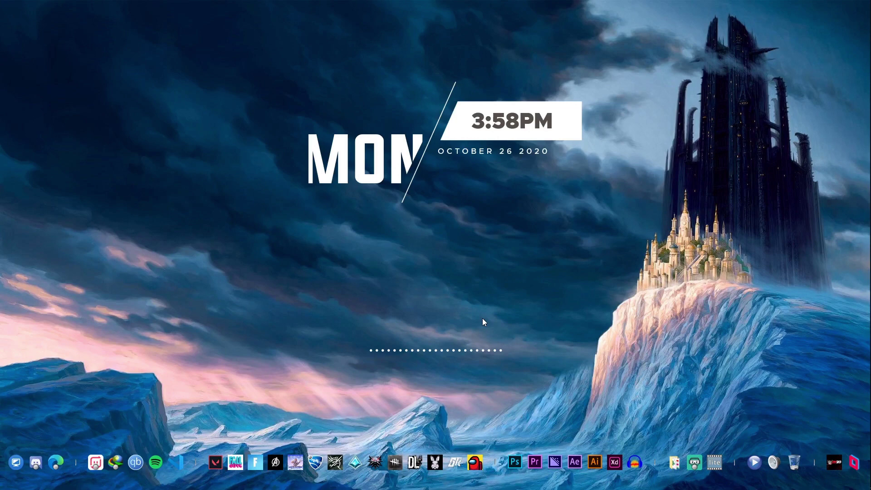
right_click(272, 240)
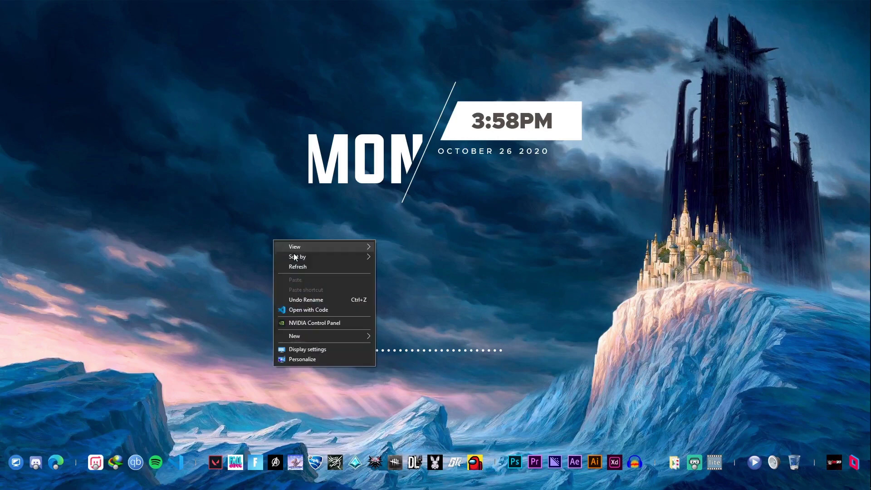
click(317, 266)
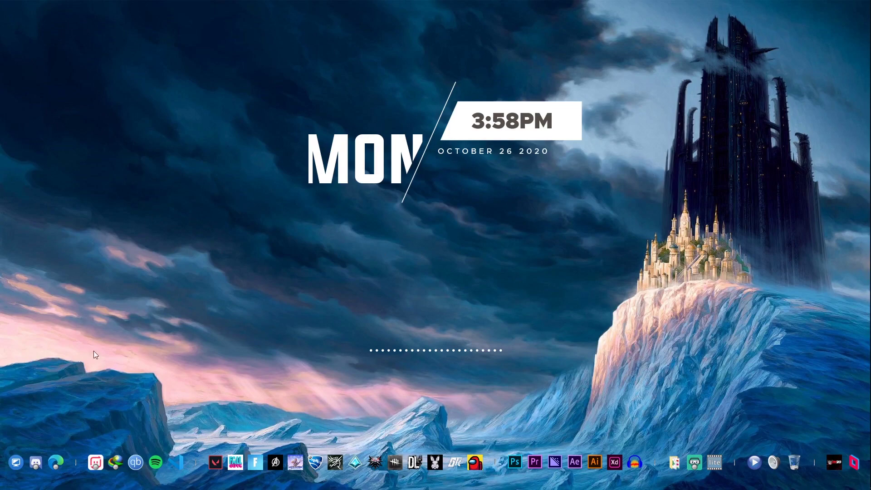
Browse the Parsec website, then return to the desktop and refresh it again
click(57, 457)
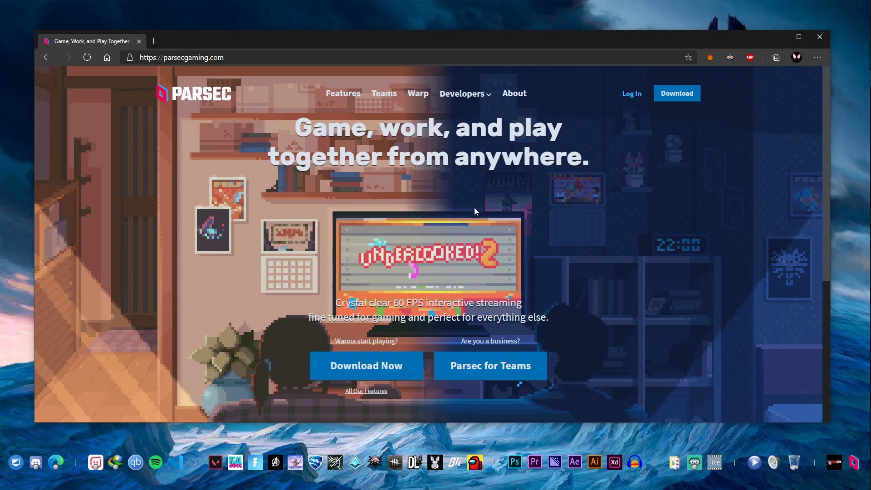
scroll(475, 211, down, 3)
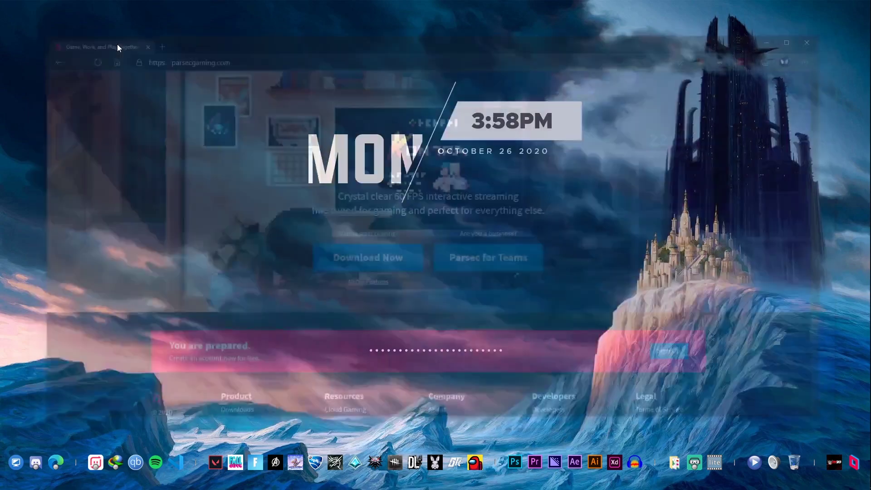
key(super+d)
right_click(152, 110)
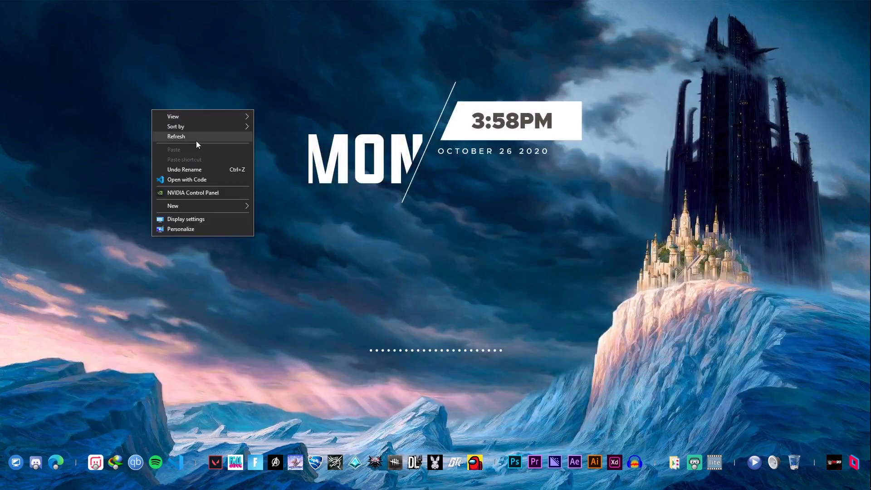
click(196, 139)
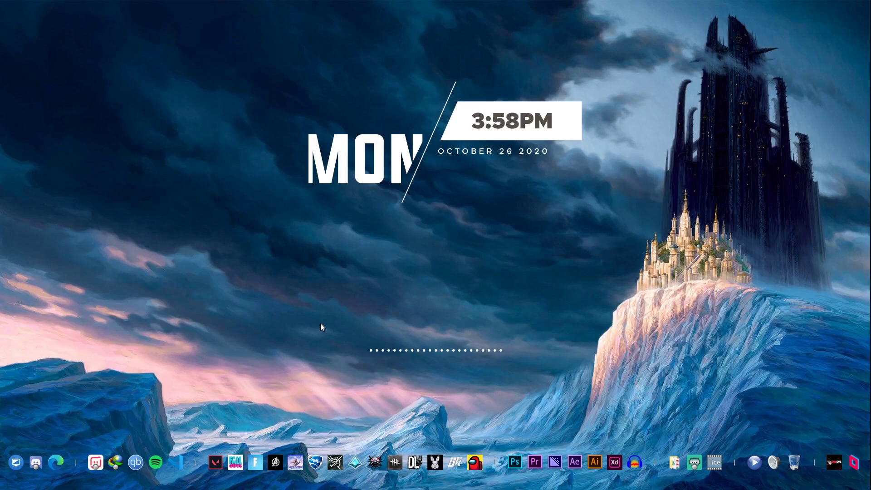
Open Parsec's Computers page and generate a copied share link for this PC
right_click(282, 307)
click(312, 333)
click(853, 462)
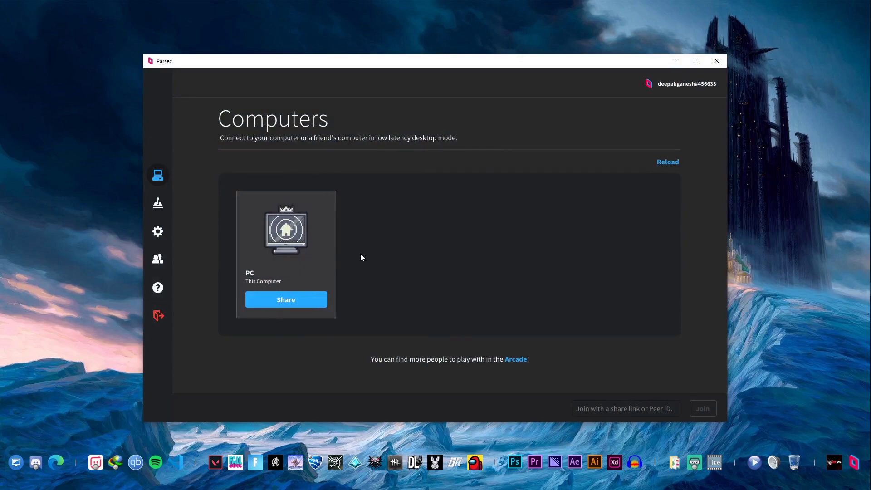
click(291, 307)
Select the entire generated share link for this PC
click(281, 299)
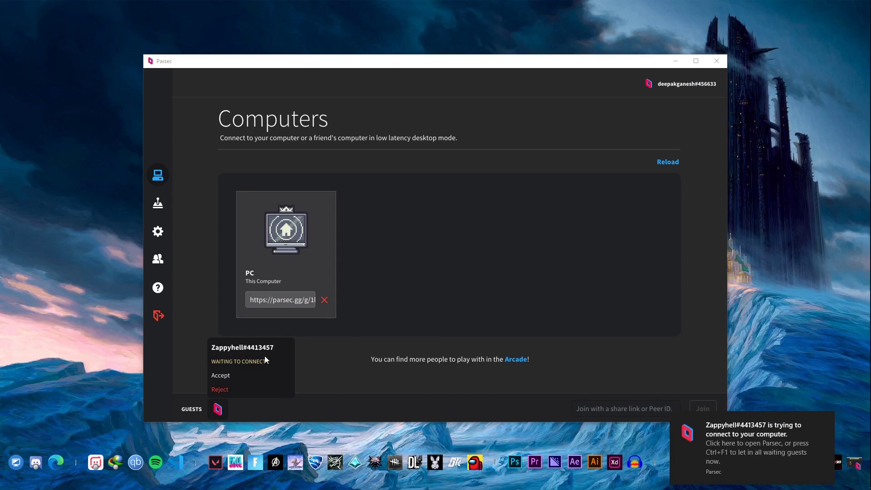
Accept the guest, check their gamepad-only permissions, then minimize Parsec and refresh the desktop
click(227, 377)
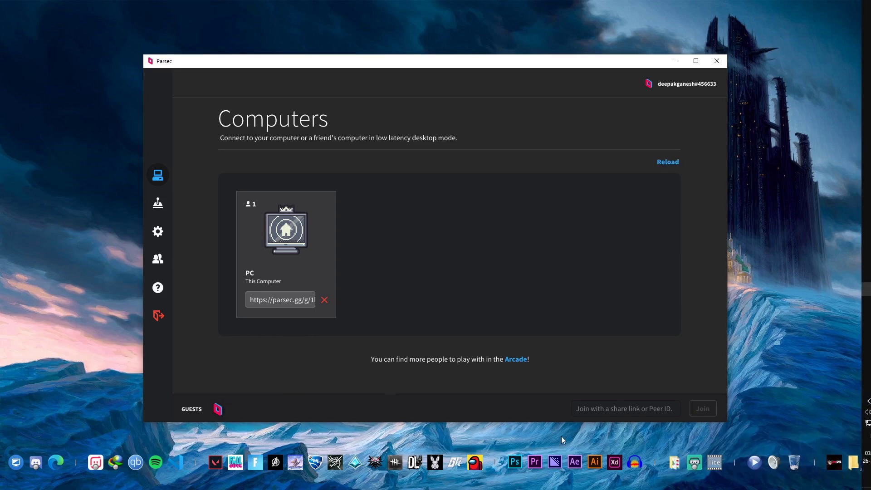
click(218, 408)
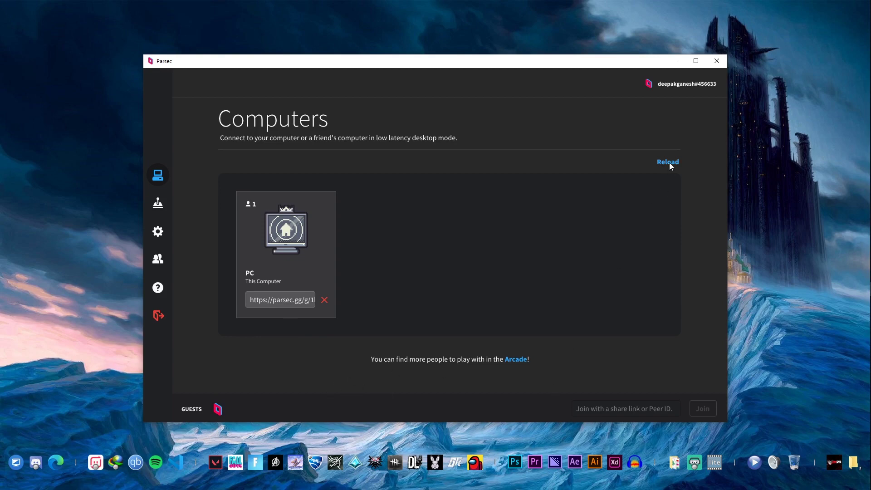
click(676, 61)
right_click(578, 155)
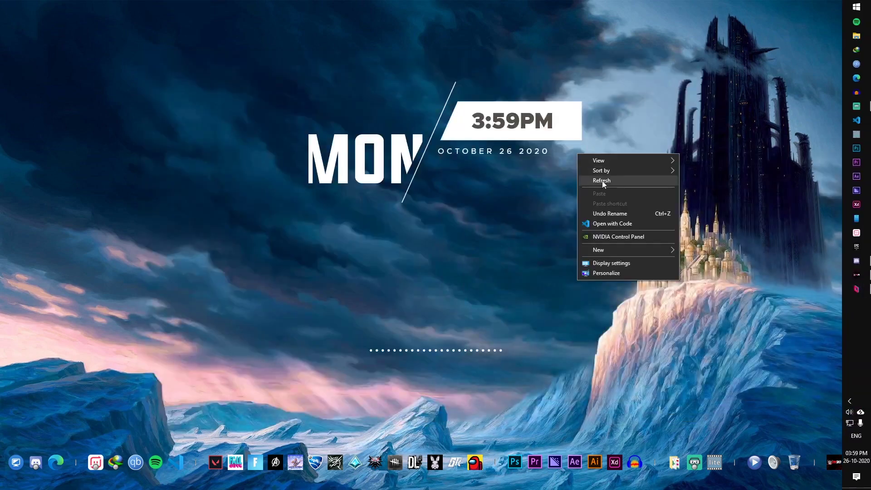
click(604, 181)
Launch WWE 2K20 and set up a Normal One on One match
click(832, 466)
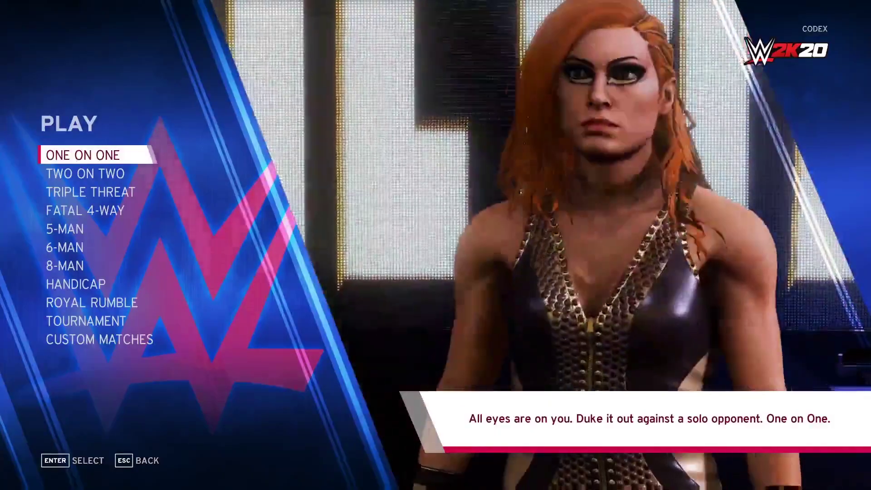
key(Return)
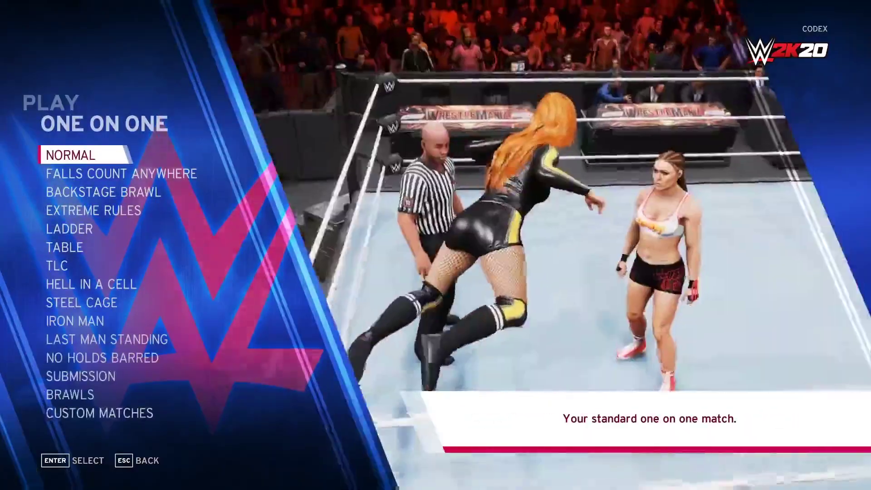
key(Return)
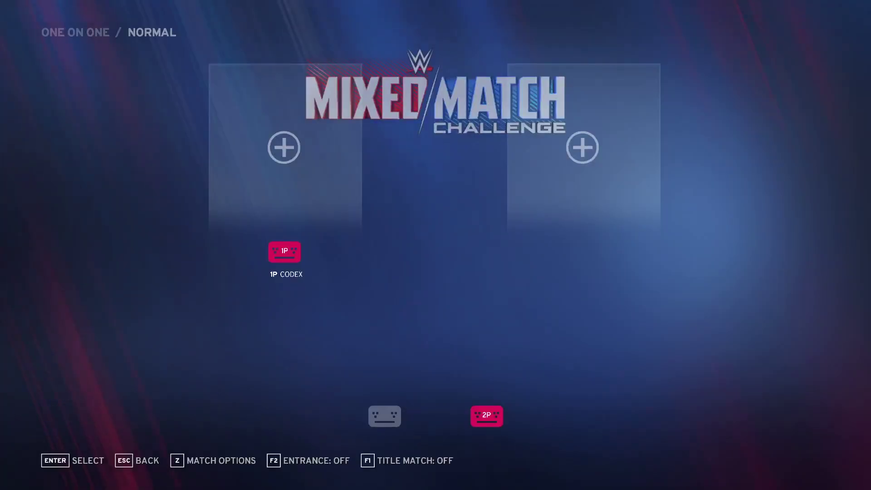
key(Return)
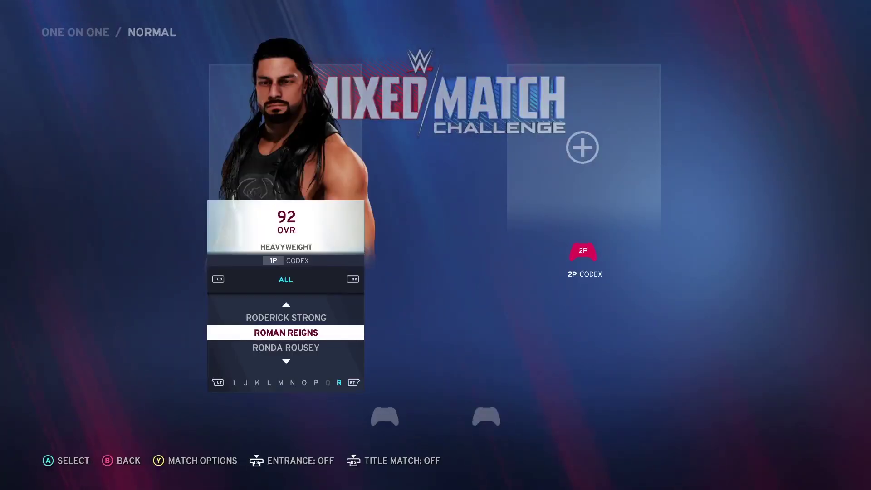
key(Return)
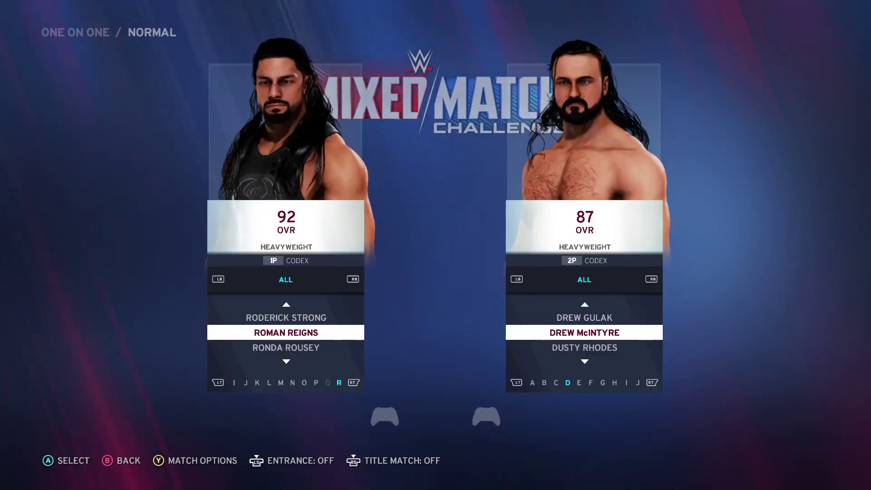
key(Down)
key(Down)
key(Down)
key(Down)
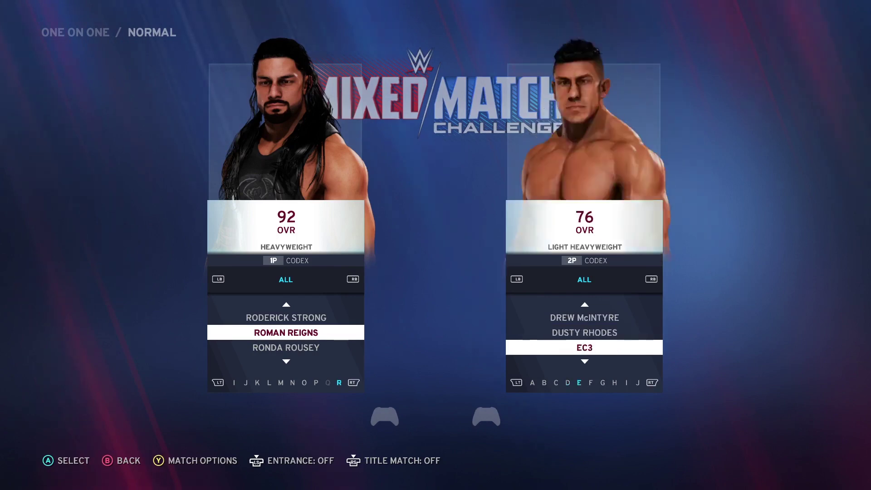
key(Escape)
Assign the second controller to player 2's slot
key(Right)
key(Left)
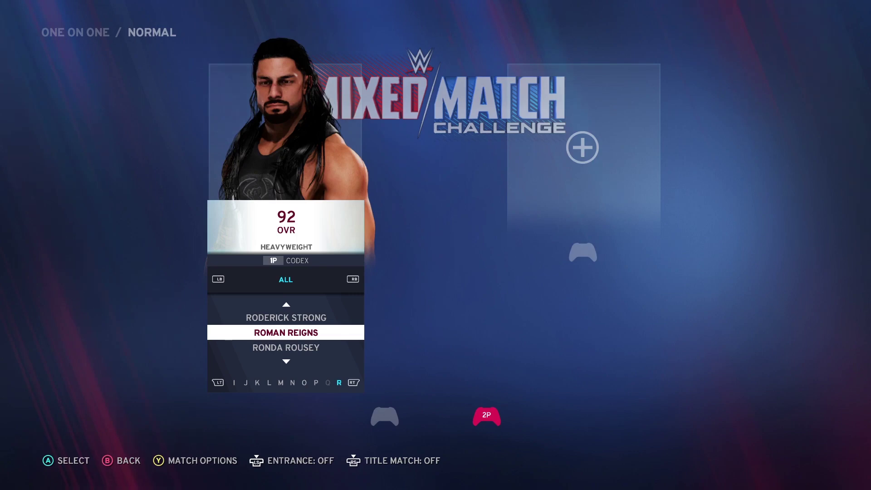
key(Right)
key(Left)
key(Right)
key(Left)
key(Right)
key(Left)
key(Right)
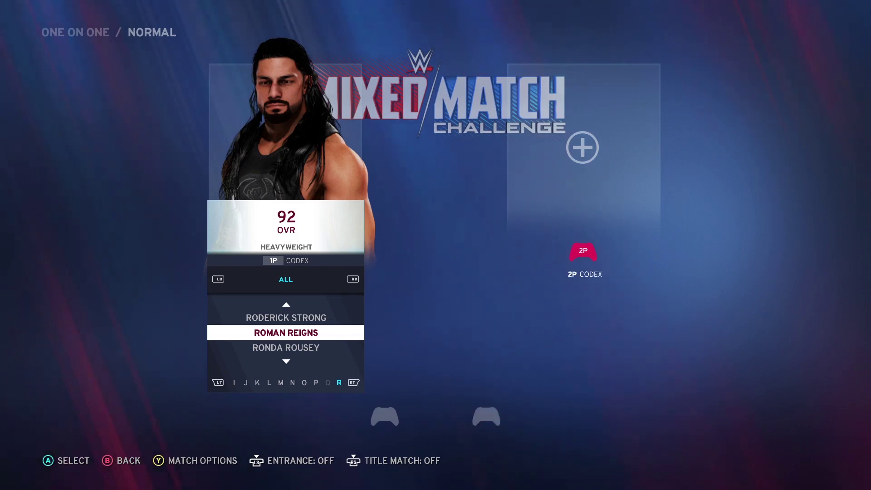
Pick Roman Reigns for player 1 and Heath Slater for player 2, and ready both
key(Return)
key(Down)
key(Return)
key(Down)
key(Down)
key(Down)
key(End)
key(End)
key(End)
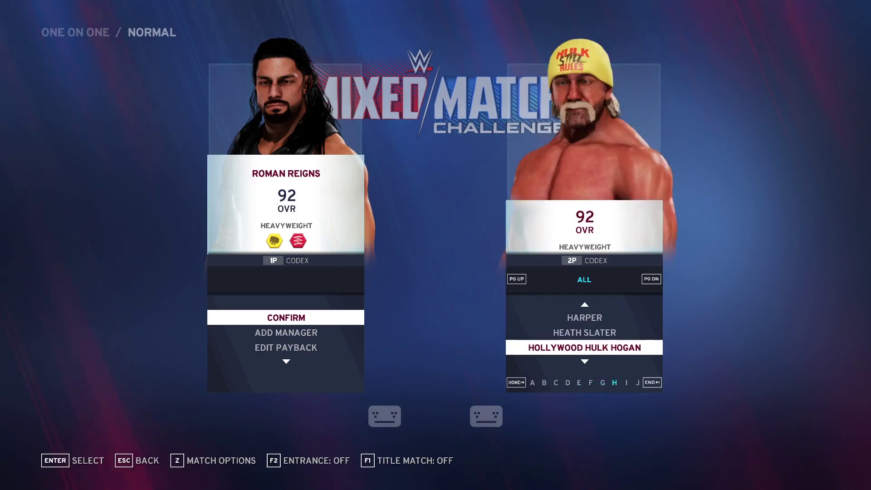
key(Up)
key(Home)
key(Home)
key(Down)
key(Return)
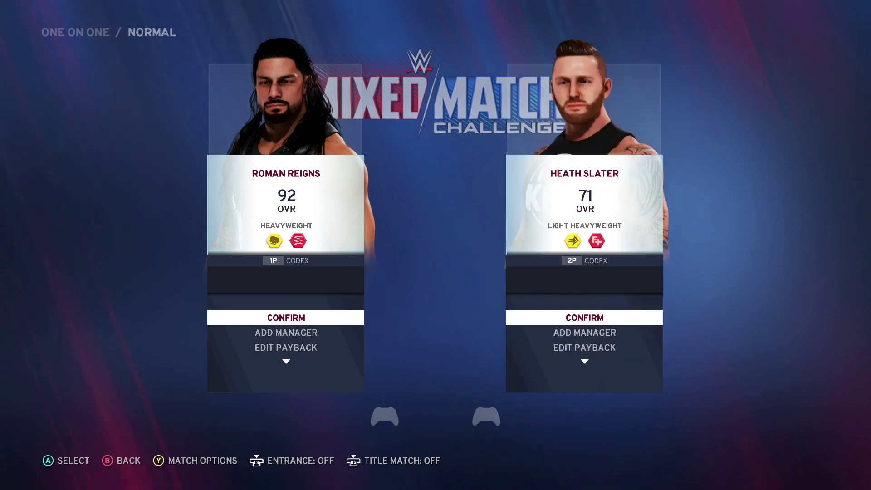
key(Return)
key(Return)
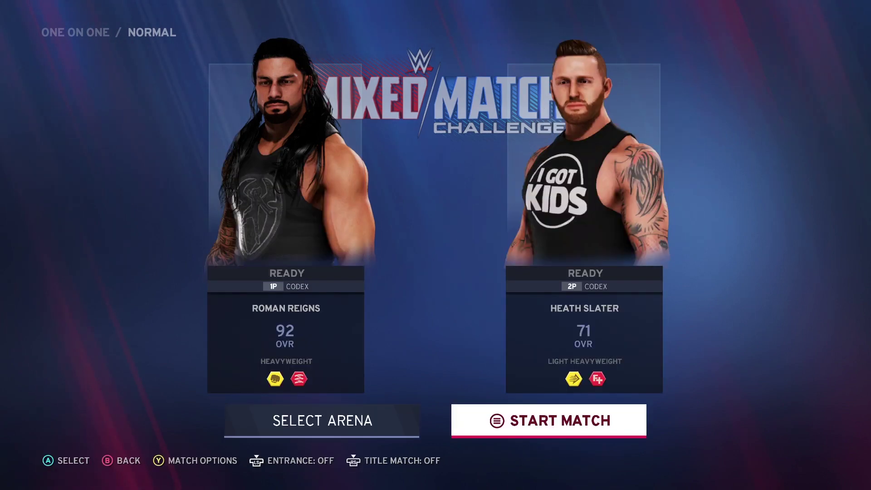
key(Return)
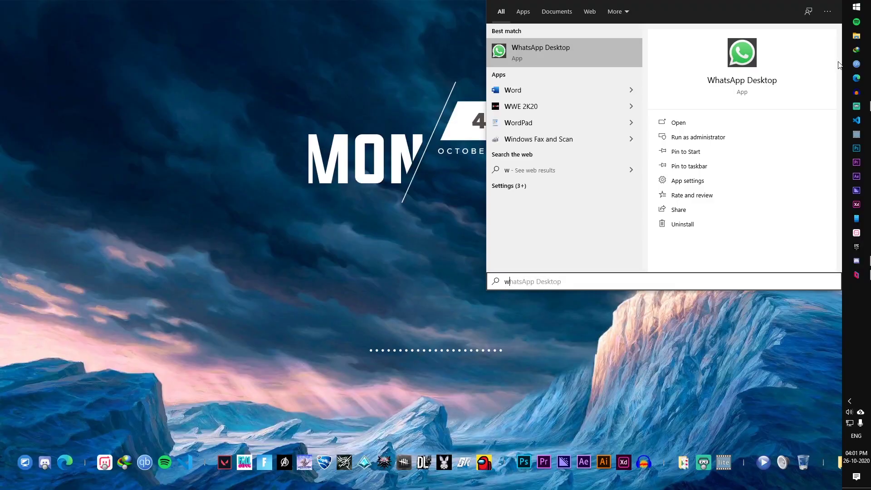
Search Start for 'ay' to find and launch A Way Out
text(ay)
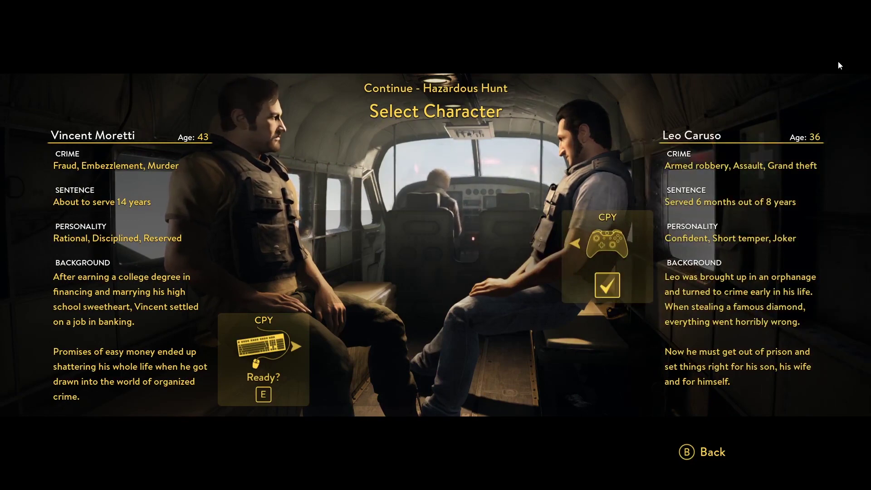
Ready the keyboard player as Vincent with the E key to start the countdown
key(e)
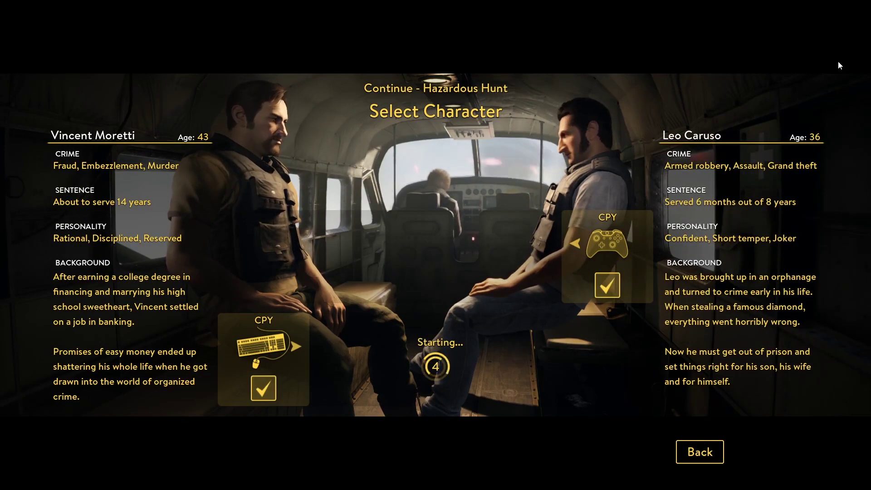